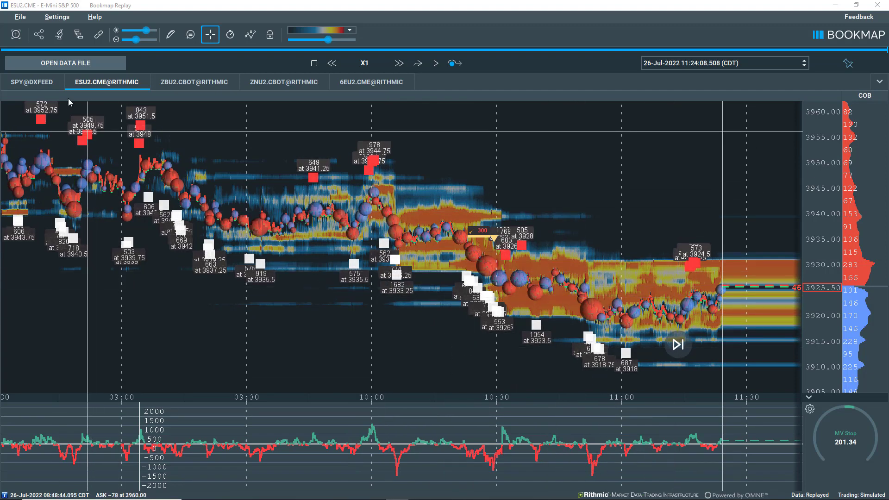
# Step: Raise the MarketExplorer volume-stop Signal Level from 500 to 1000 and reload TTW-MarketExplorer
pyautogui.click(75, 36)
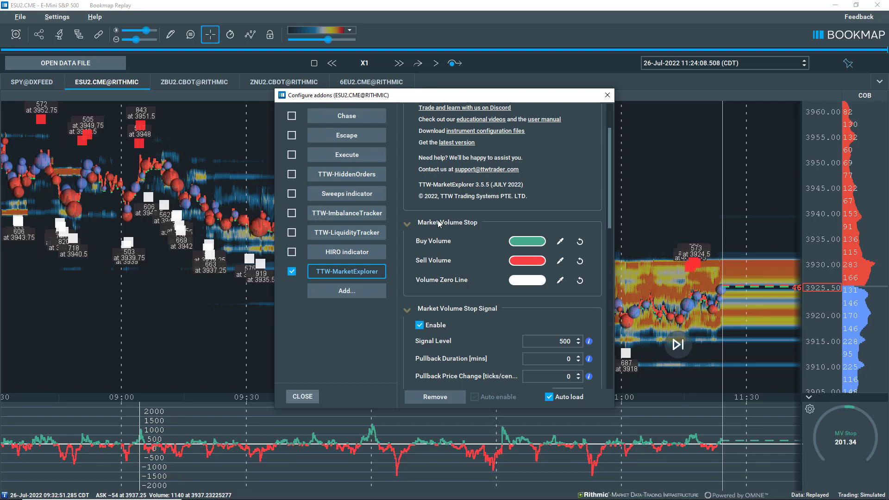
pyautogui.scroll(-1, 440, 221)
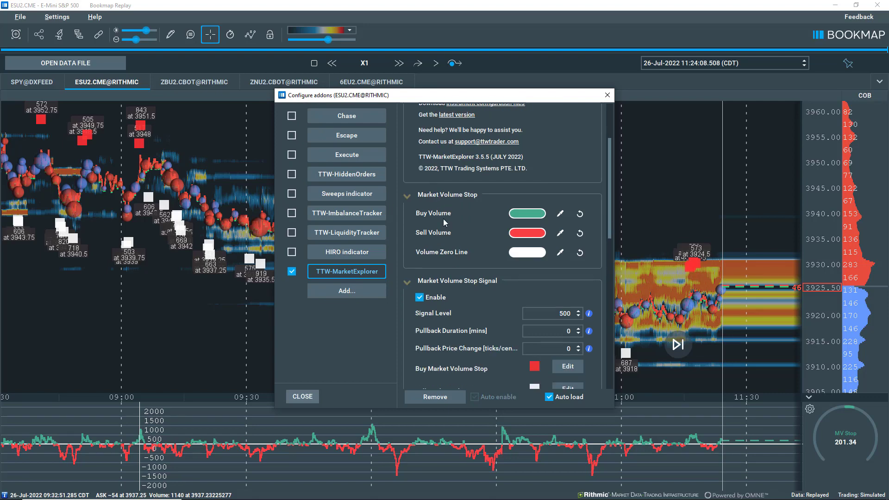
pyautogui.click(544, 312)
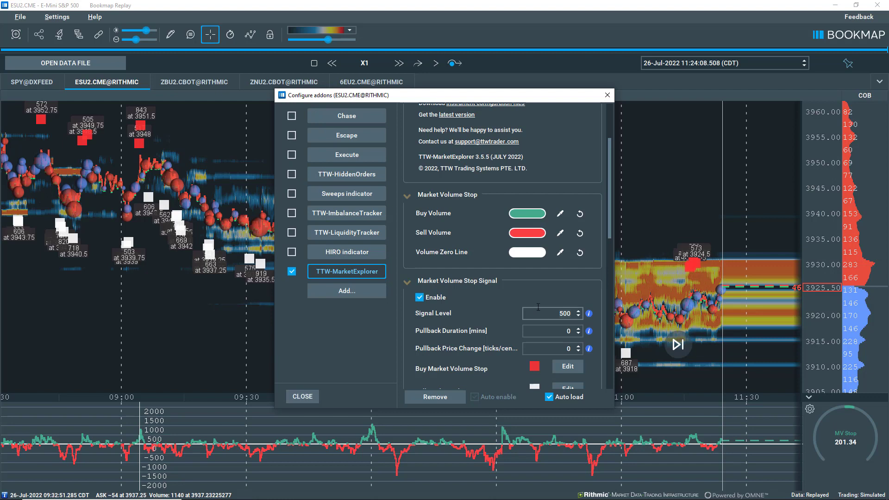
pyautogui.press('BackSpace')
pyautogui.press('BackSpace')
pyautogui.press('BackSpace')
pyautogui.write('1000')
pyautogui.click(291, 275)
pyautogui.click(291, 276)
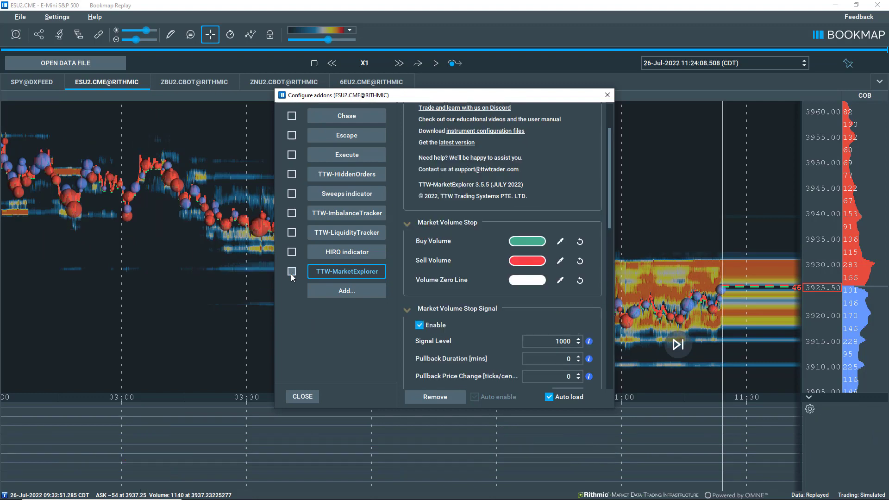
pyautogui.click(292, 272)
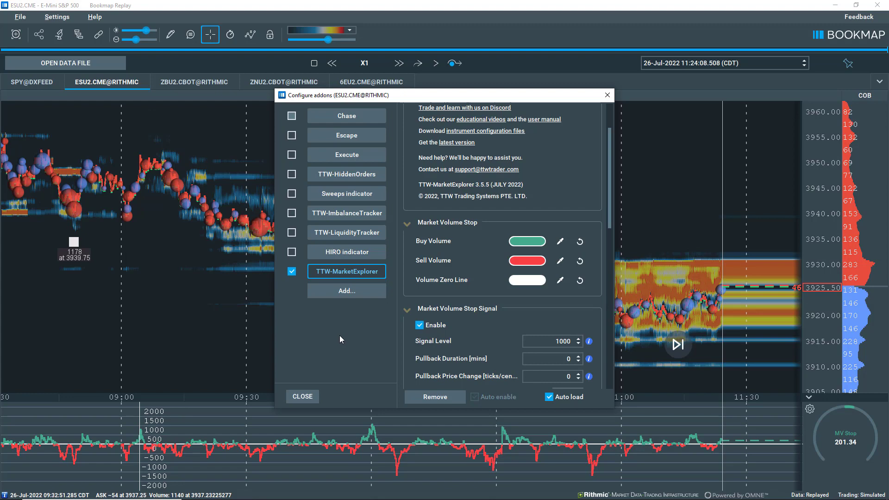
pyautogui.click(303, 396)
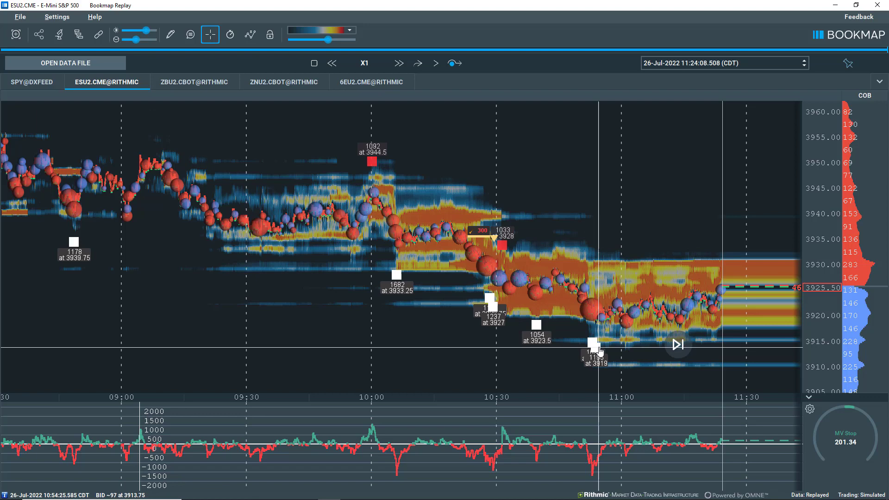
pyautogui.click(74, 37)
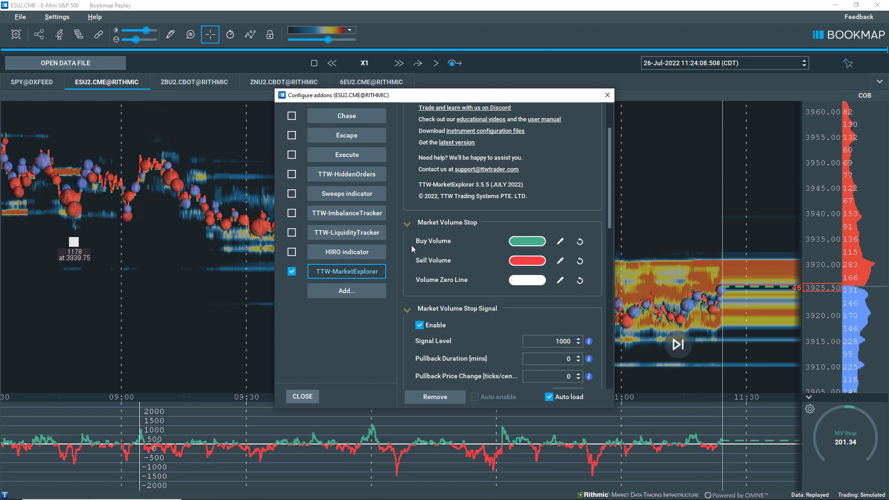
# Step: Set Pullback Duration to 2 and Pullback Price Change to 10, then reload TTW-MarketExplorer
pyautogui.scroll(-3, 435, 243)
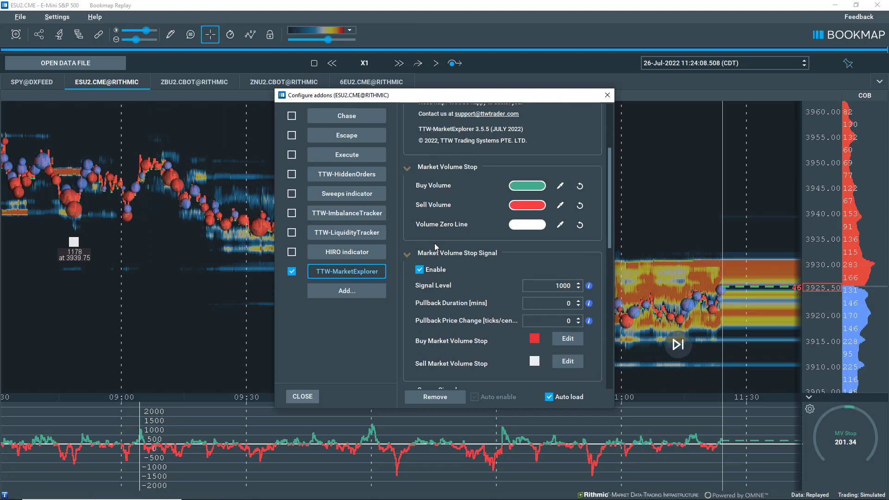
pyautogui.moveTo(588, 305)
pyautogui.press('BackSpace')
pyautogui.write('2')
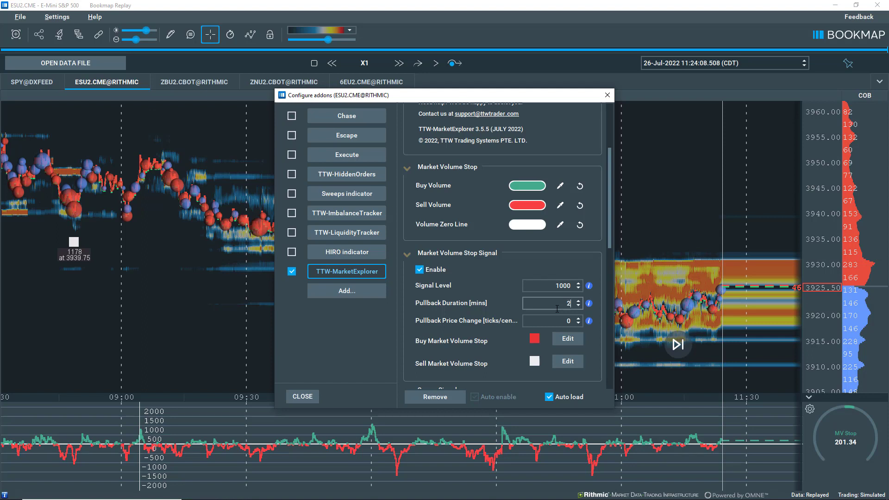
pyautogui.press('Tab')
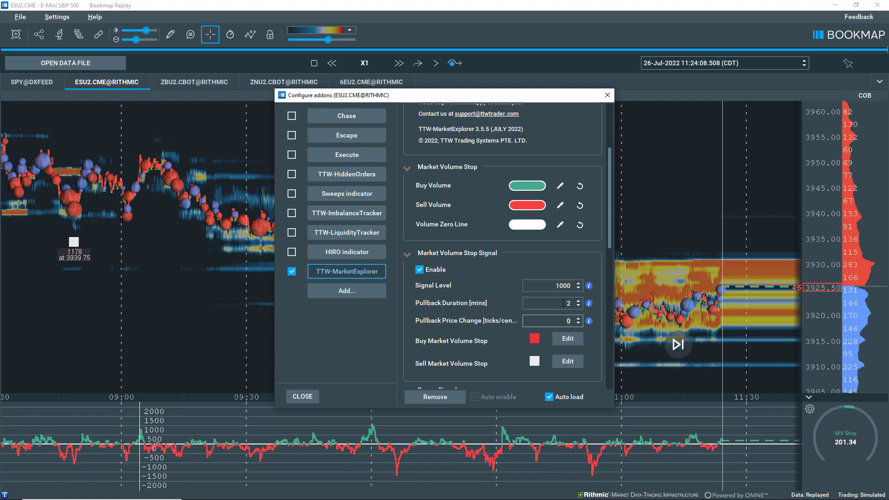
pyautogui.press('BackSpace')
pyautogui.write('10')
pyautogui.click(290, 272)
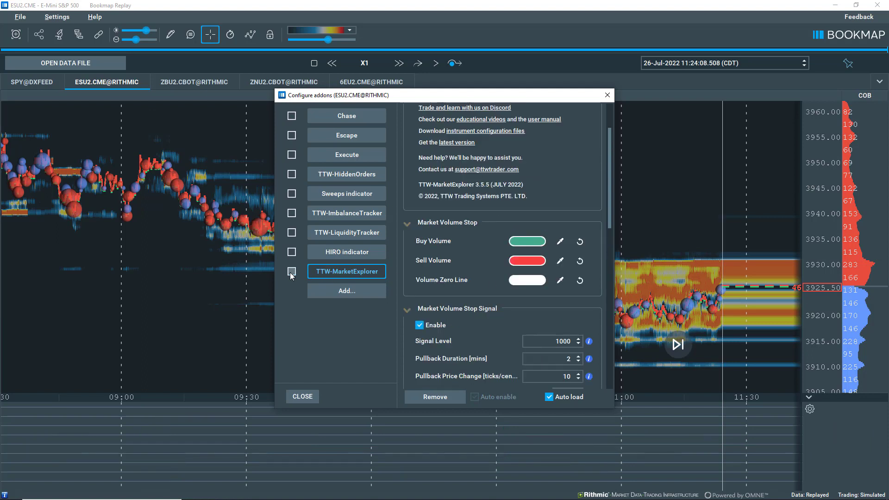
pyautogui.click(291, 272)
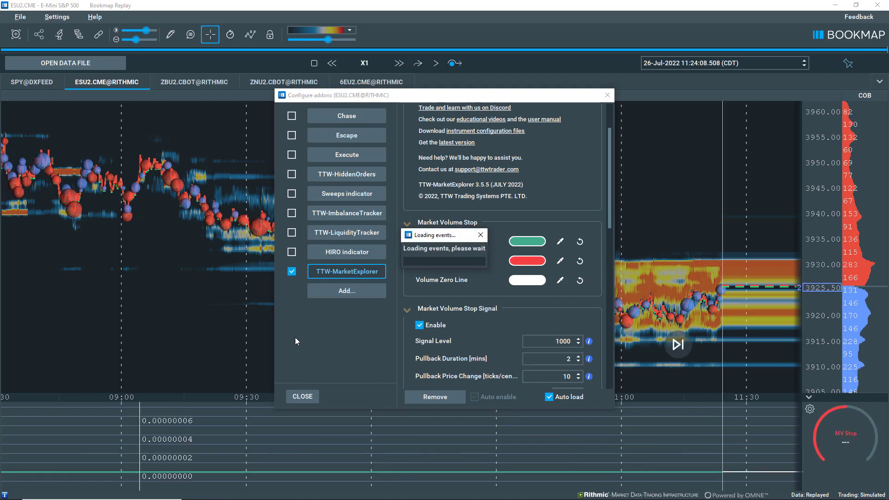
# Step: Close the Configure addons dialog to see the ES chart with only seven volume-stop squares
pyautogui.click(303, 397)
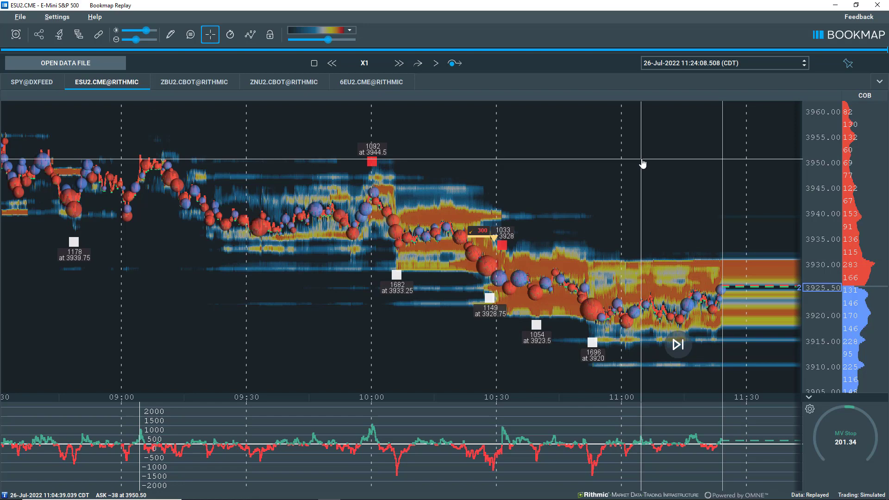
# Step: Bring the NinjaTrader ES 09-22 chart forward and shift it slightly toward later bars
pyautogui.moveTo(397, 496)
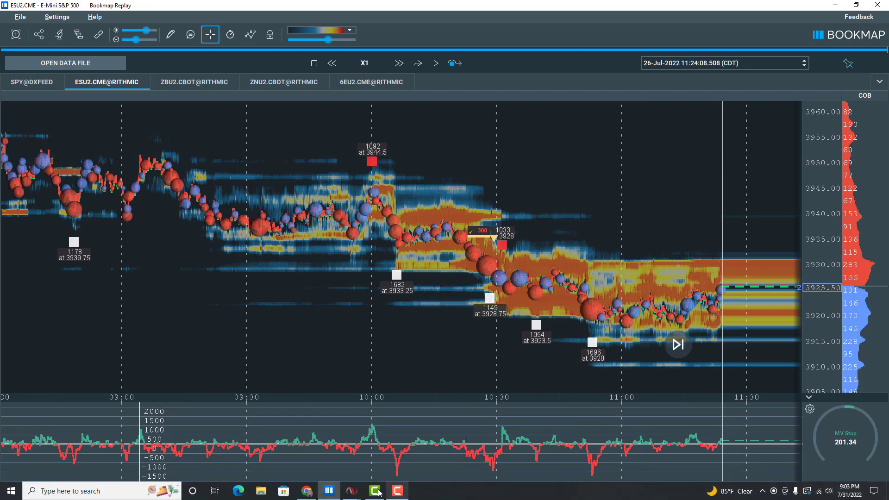
pyautogui.moveTo(360, 495)
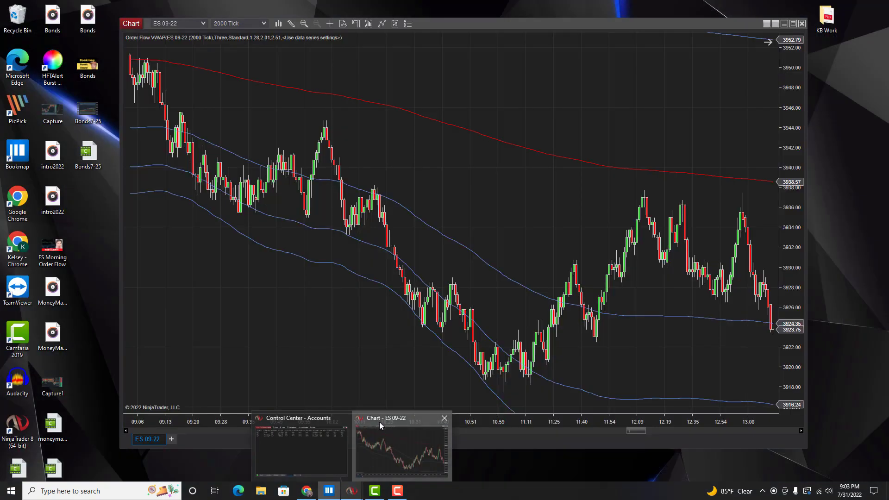
pyautogui.click(379, 421)
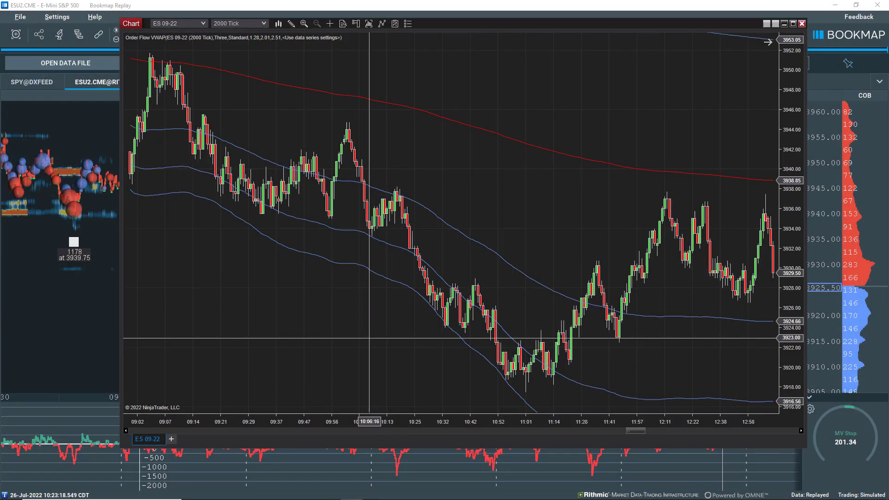
pyautogui.scroll(-5, 447, 422)
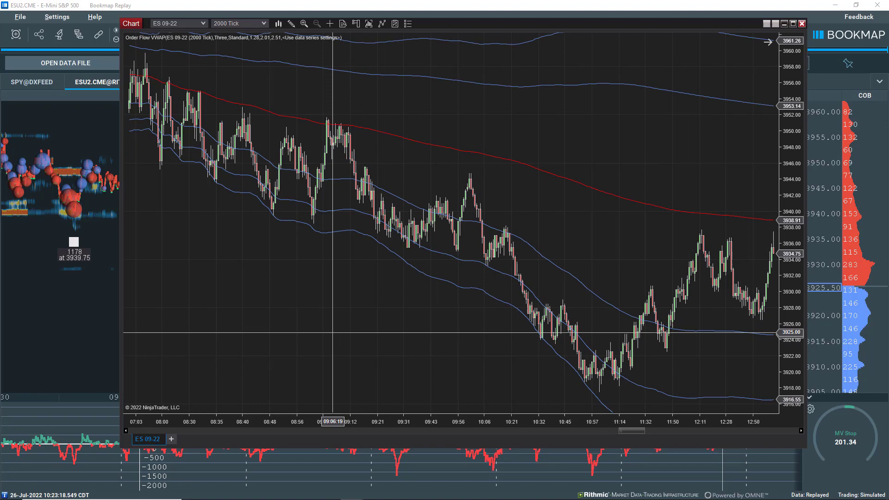
pyautogui.scroll(5, 333, 332)
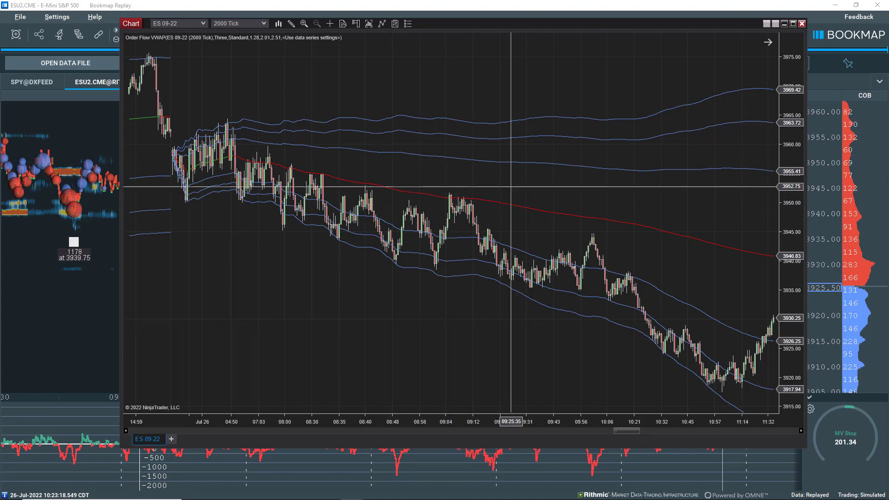
pyautogui.moveTo(471, 240); pyautogui.dragTo(322, 289)
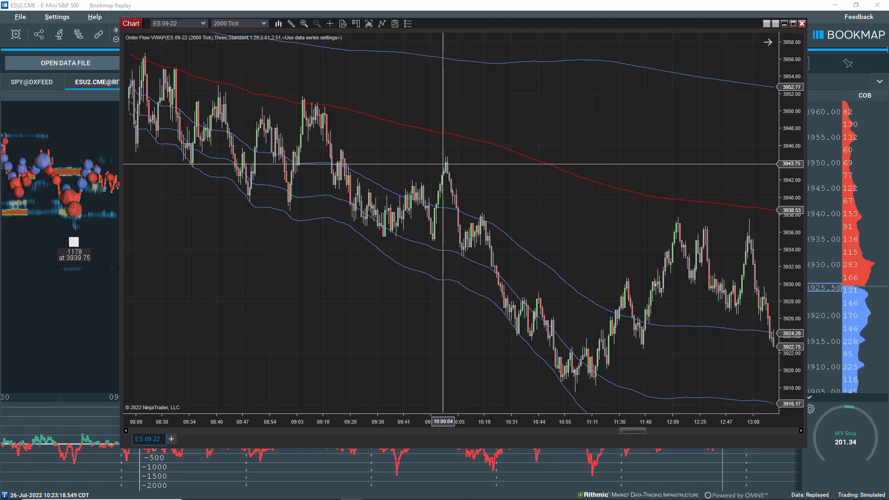
# Step: Switch to the Bookmap heatmap and back to NinjaTrader, then return to Bookmap
pyautogui.hotkey('alt', 'Tab')
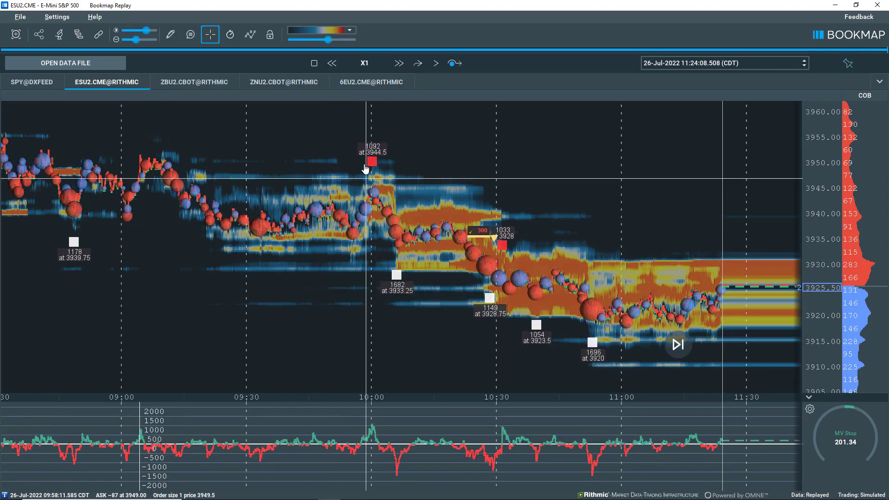
pyautogui.moveTo(349, 495)
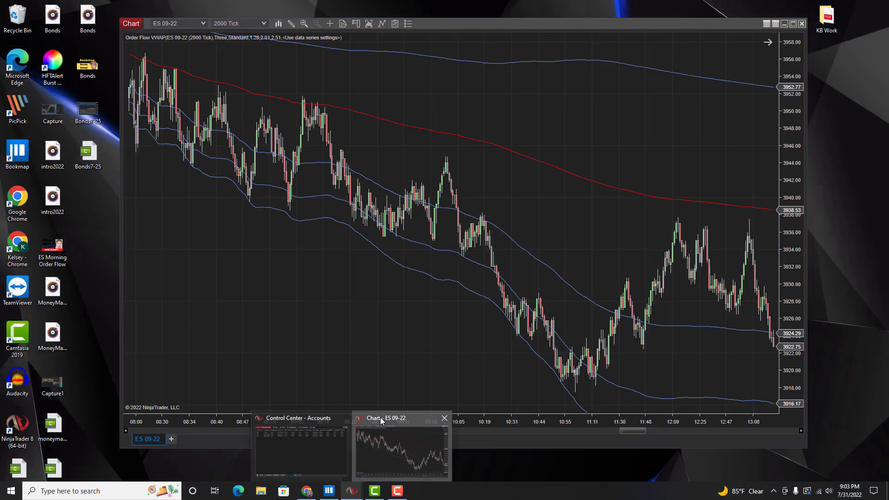
pyautogui.click(402, 444)
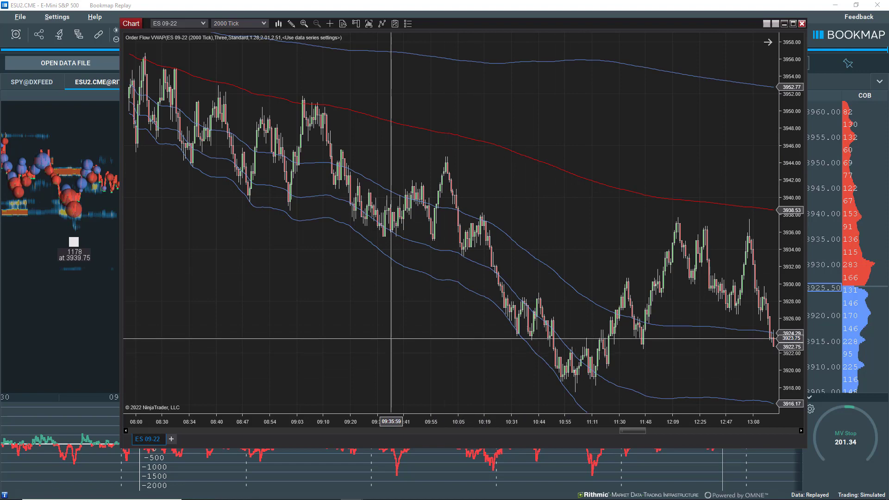
pyautogui.click(421, 460)
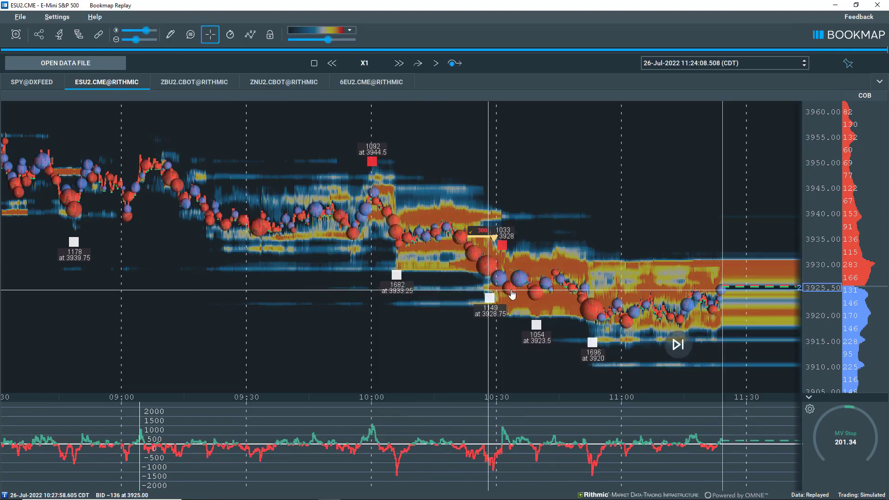
# Step: Pan the NinjaTrader chart to the 08:48–14:26 bars, then return to Bookmap to compare
pyautogui.moveTo(357, 499)
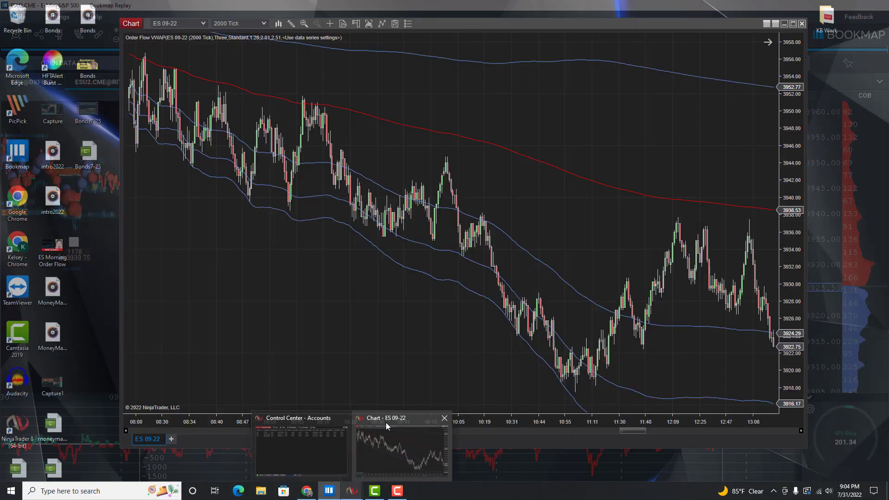
pyautogui.click(385, 422)
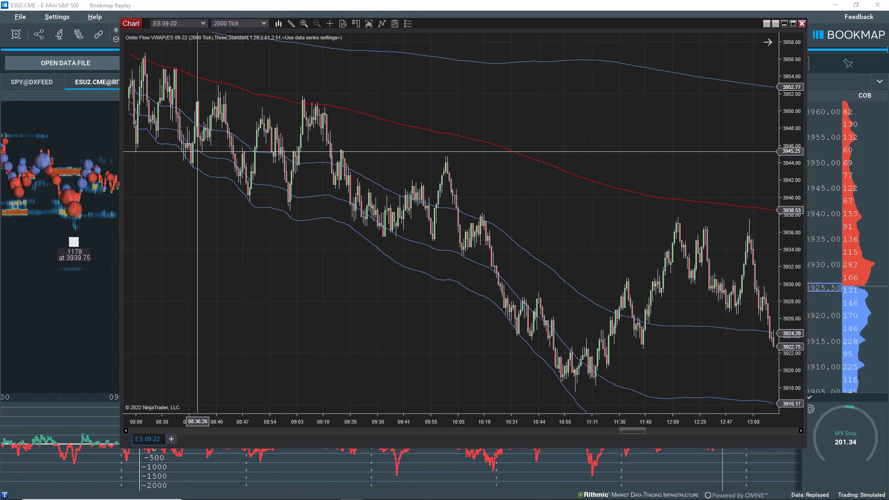
pyautogui.moveTo(224, 232); pyautogui.dragTo(351, 248)
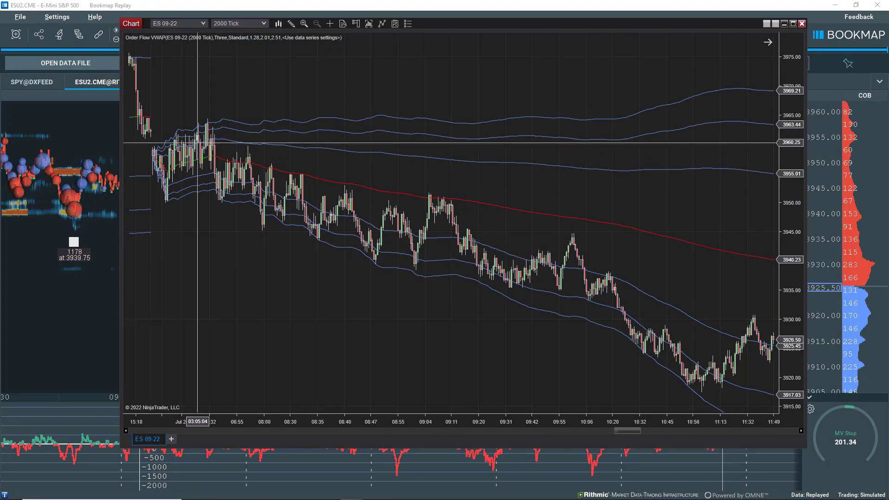
pyautogui.moveTo(558, 278); pyautogui.dragTo(294, 293)
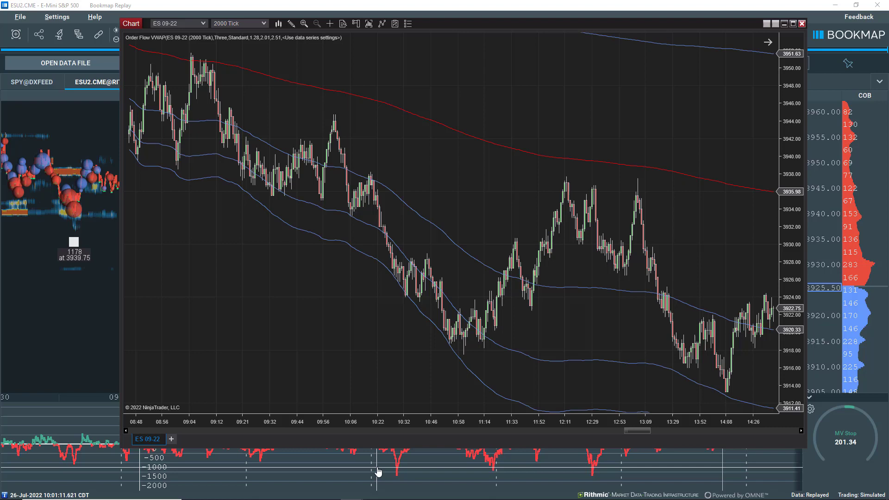
pyautogui.click(378, 472)
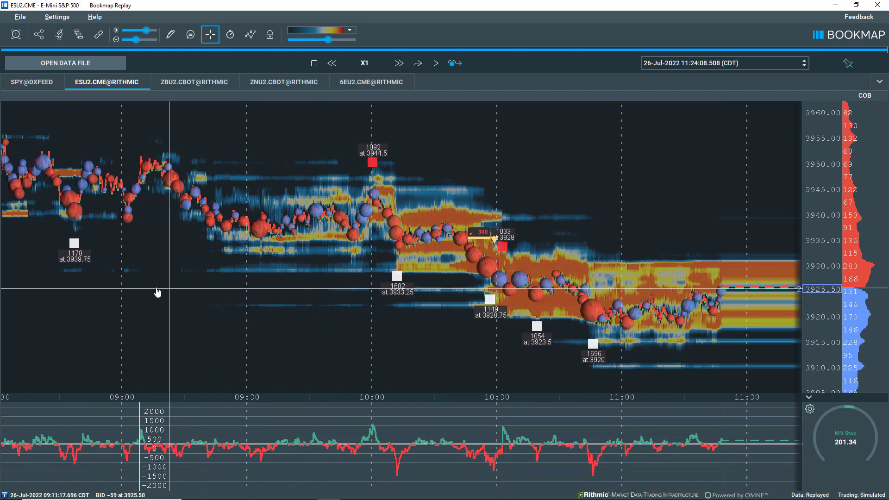
pyautogui.scroll(3, 157, 292)
pyautogui.moveTo(177, 294); pyautogui.dragTo(229, 305)
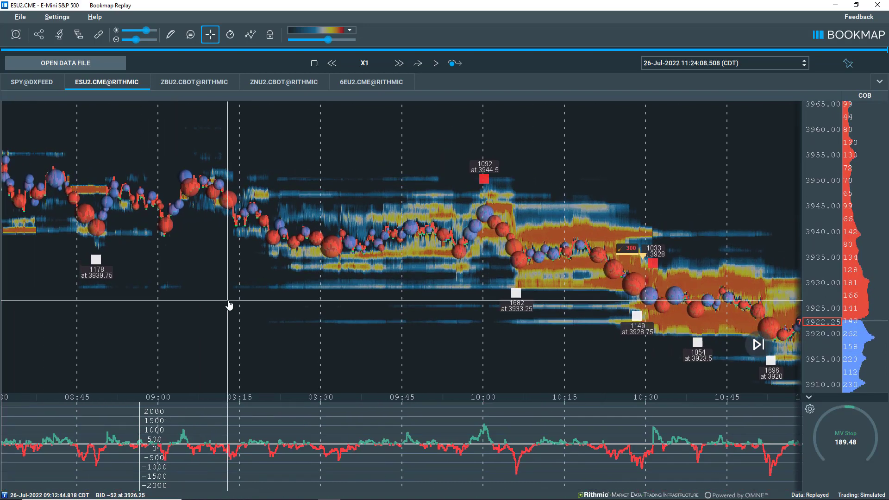
pyautogui.scroll(-2, 229, 304)
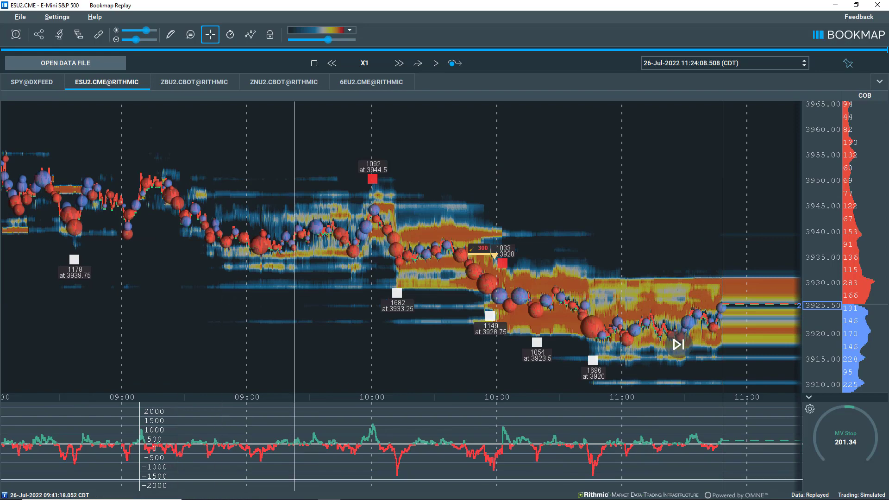
pyautogui.moveTo(357, 492)
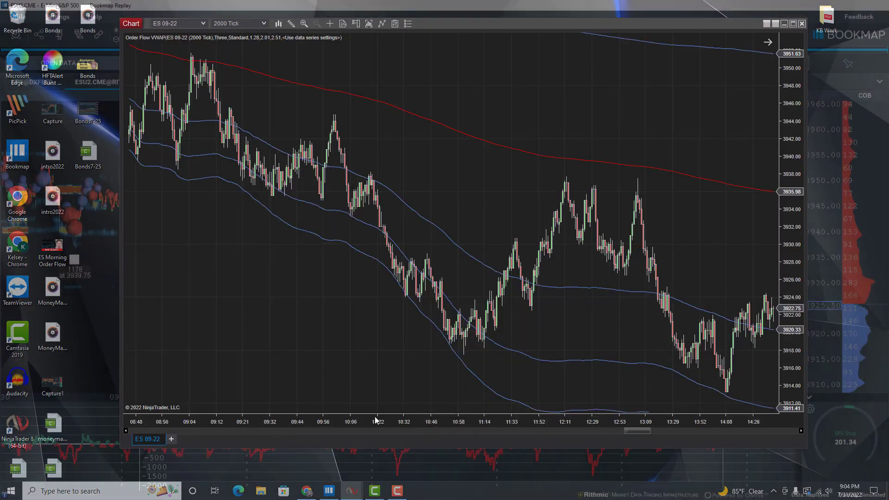
# Step: Bring the NinjaTrader chart forward and pan it to the 08:43–14:12 bars
pyautogui.click(402, 447)
pyautogui.moveTo(427, 343); pyautogui.dragTo(477, 341)
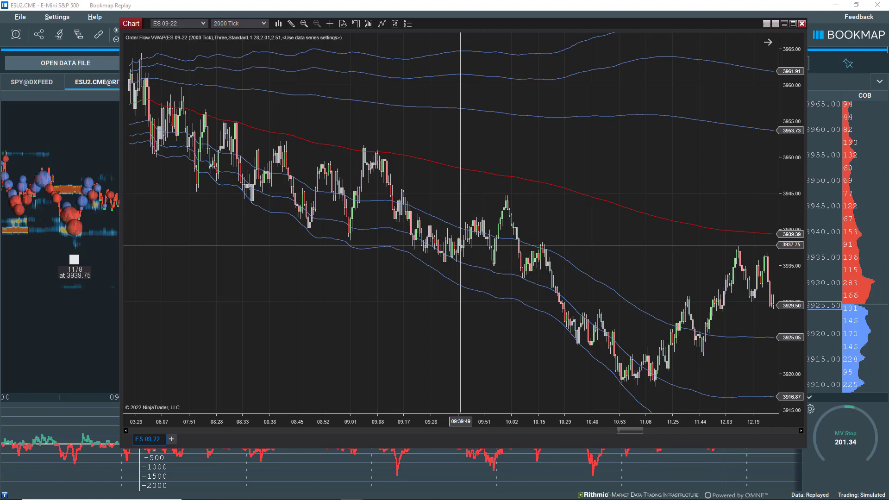
pyautogui.moveTo(461, 302); pyautogui.dragTo(301, 301)
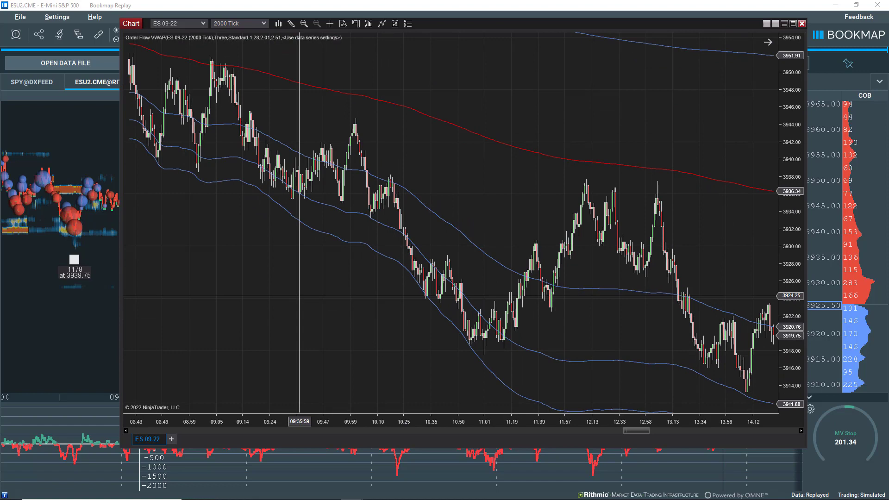
# Step: Compare with Bookmap, then nudge the NinjaTrader chart back to roughly 08:35–13:52
pyautogui.click(97, 307)
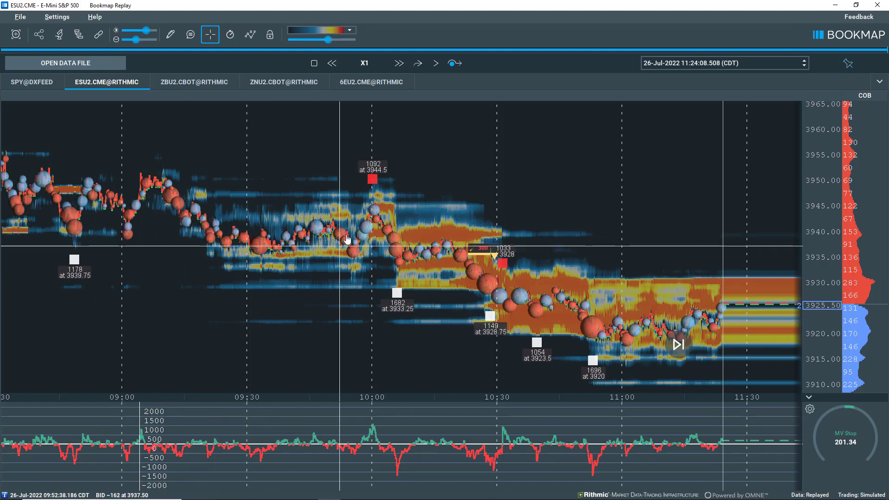
pyautogui.moveTo(350, 495)
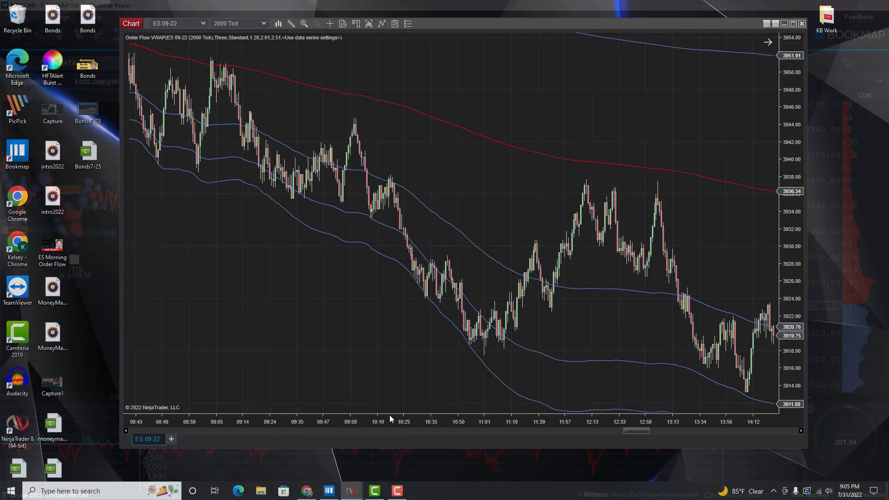
pyautogui.click(389, 412)
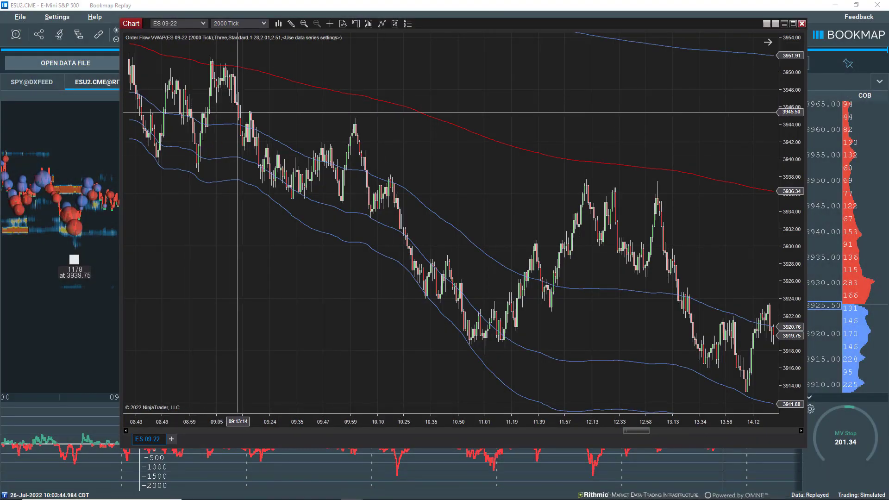
pyautogui.moveTo(264, 115); pyautogui.dragTo(318, 190)
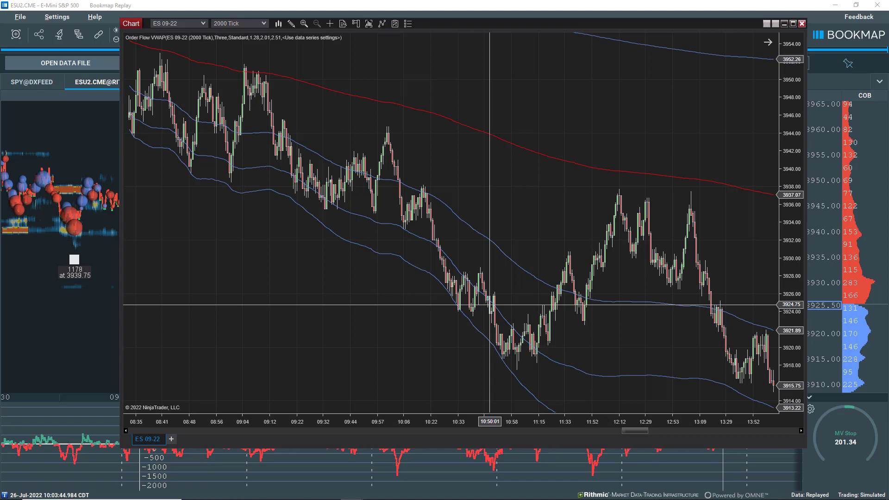
# Step: Close the NinjaTrader chart window, leaving the Bookmap ES heatmap with its volume-stop squares
pyautogui.click(802, 23)
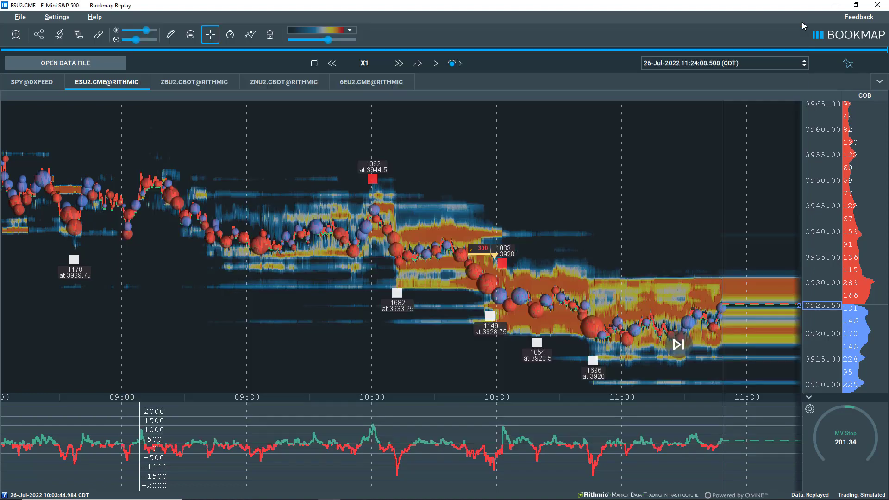